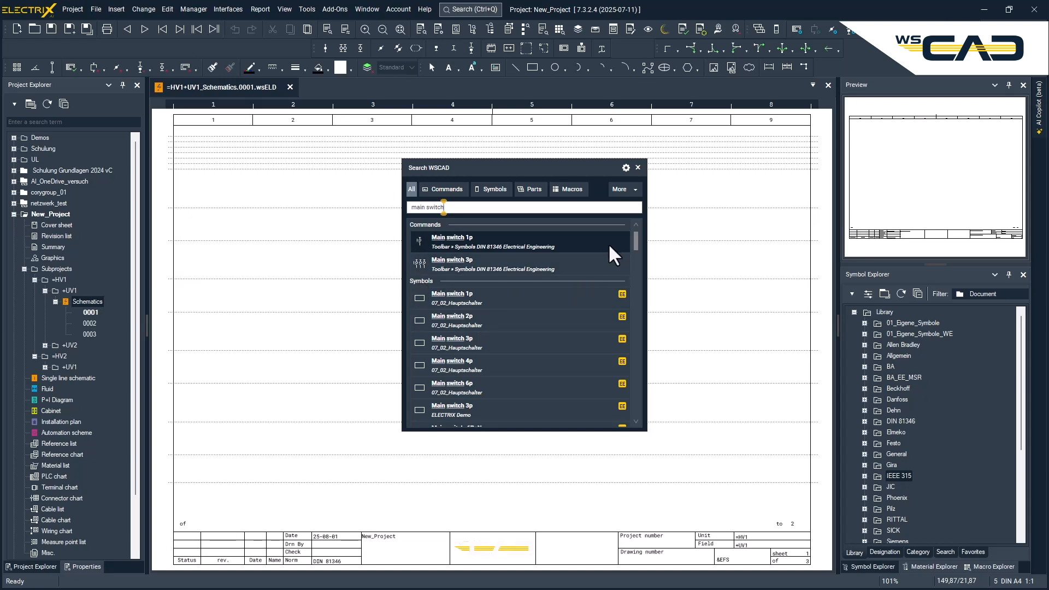
Insert the Main switch_4p macro from Verteiler-Makros A4, Sammelschienen in column 2 at the uppermost path, leaving all macro variables empty.
left_click_drag(633, 238, 634, 277)
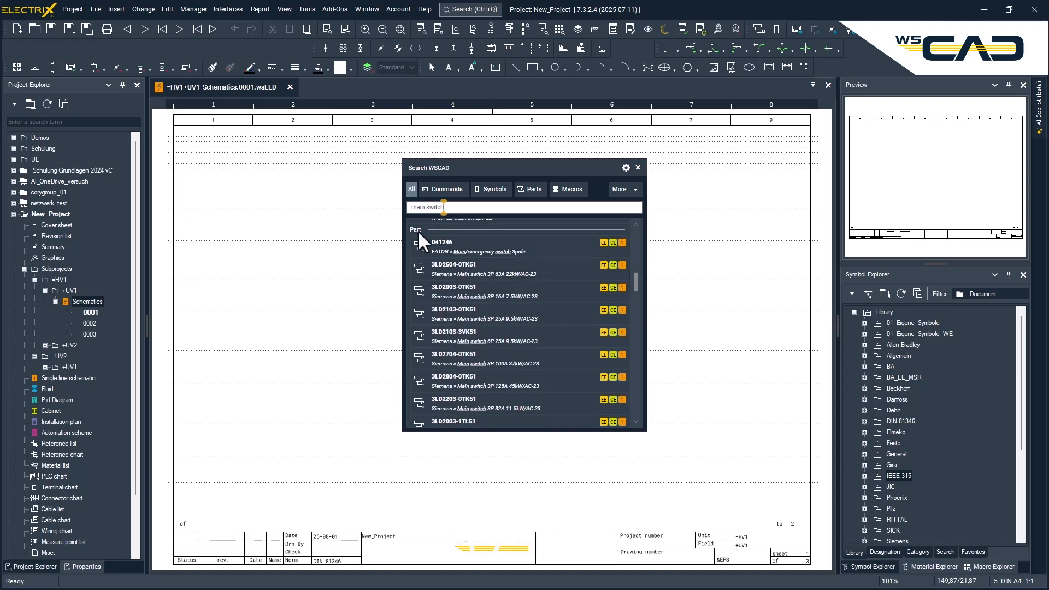
left_click_drag(635, 277, 628, 347)
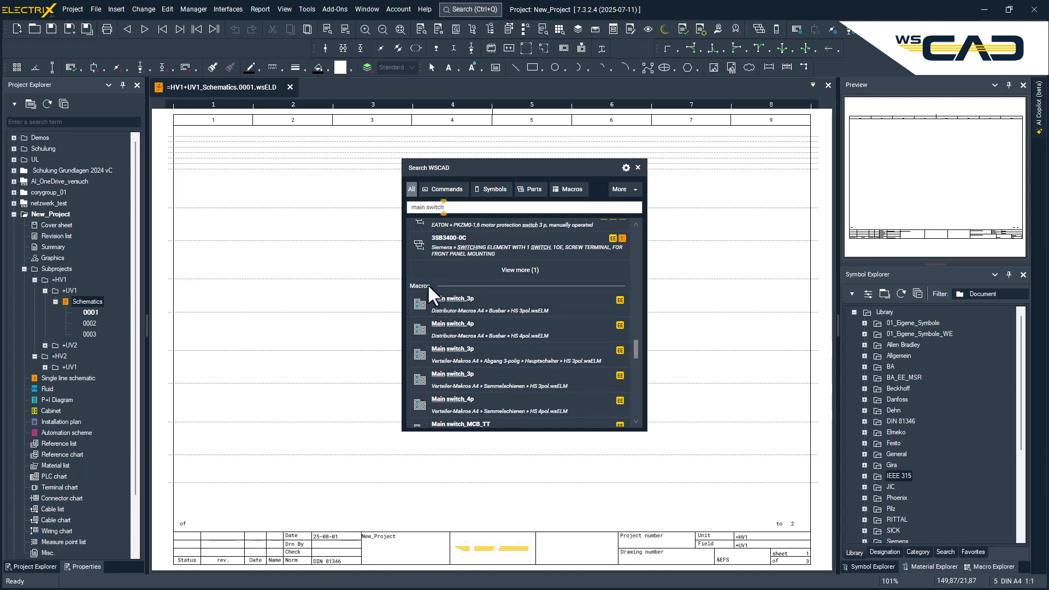
scroll(479, 321, "down", 1)
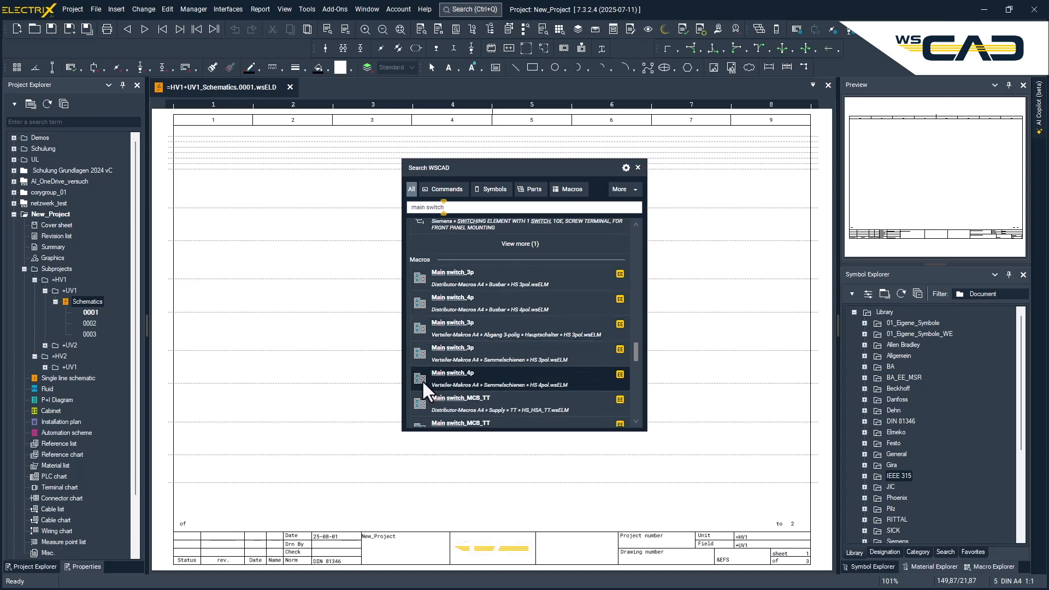
left_click(452, 375)
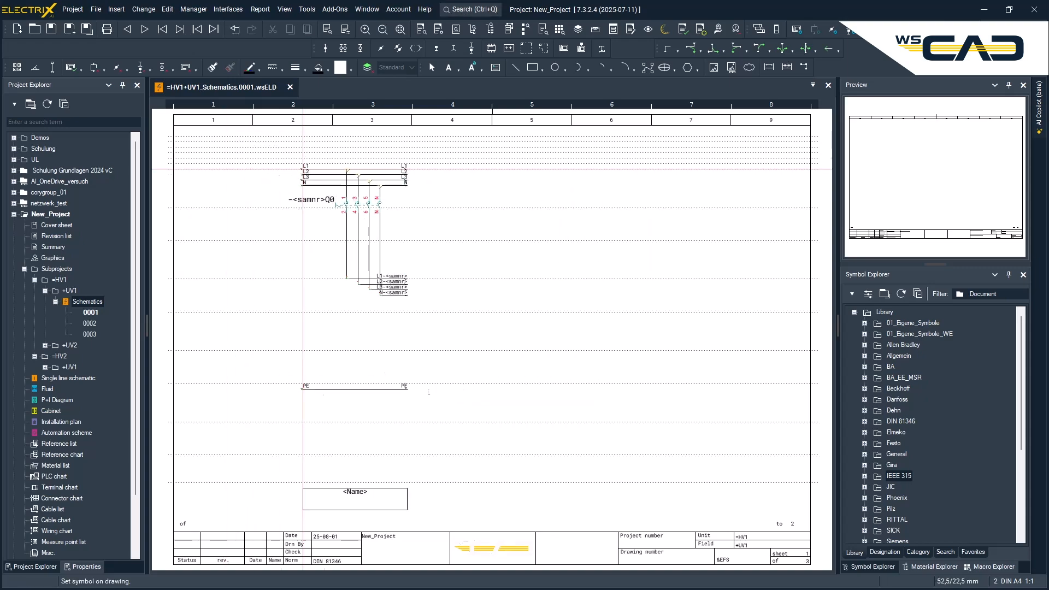
left_click(253, 136)
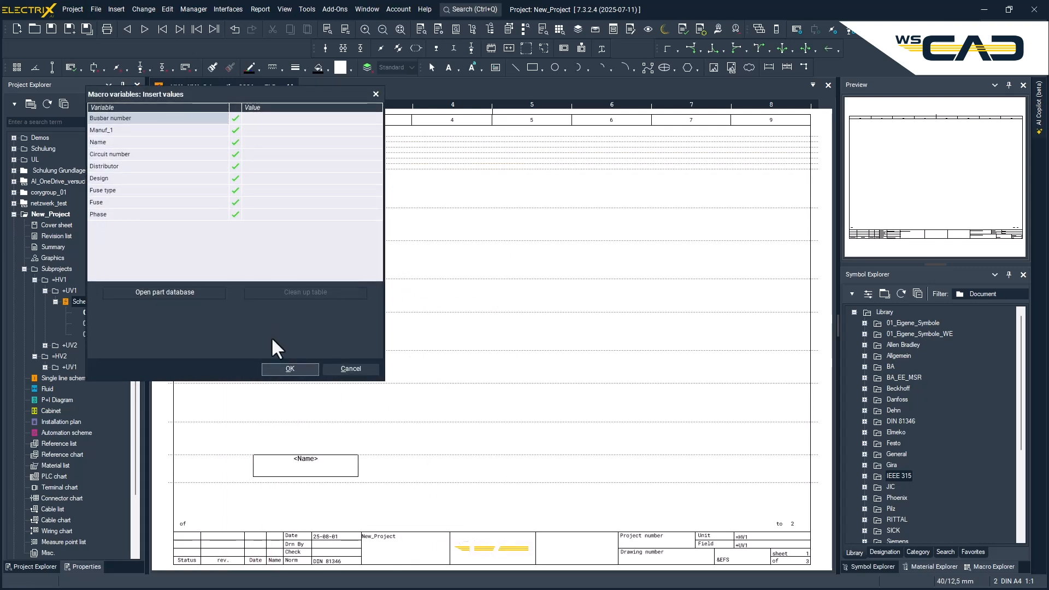
left_click(285, 367)
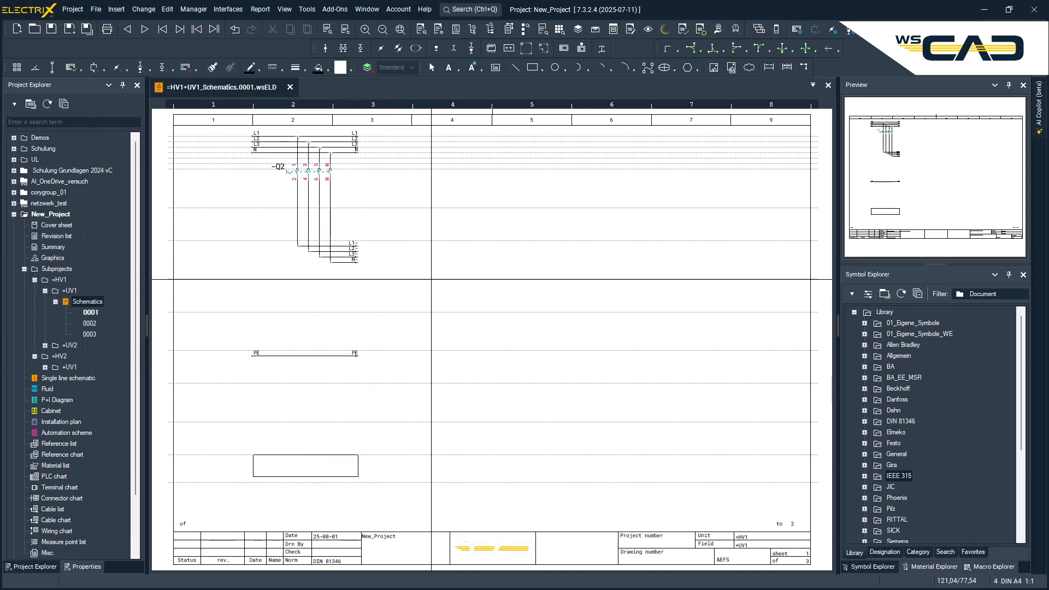
Find the Siemens main switch 3LD2704-0TK51 and place it on the three phase lines below -Q2, accepting the proposed reference name -Q2.1.
left_click(457, 7)
scroll(490, 285, "down", 5)
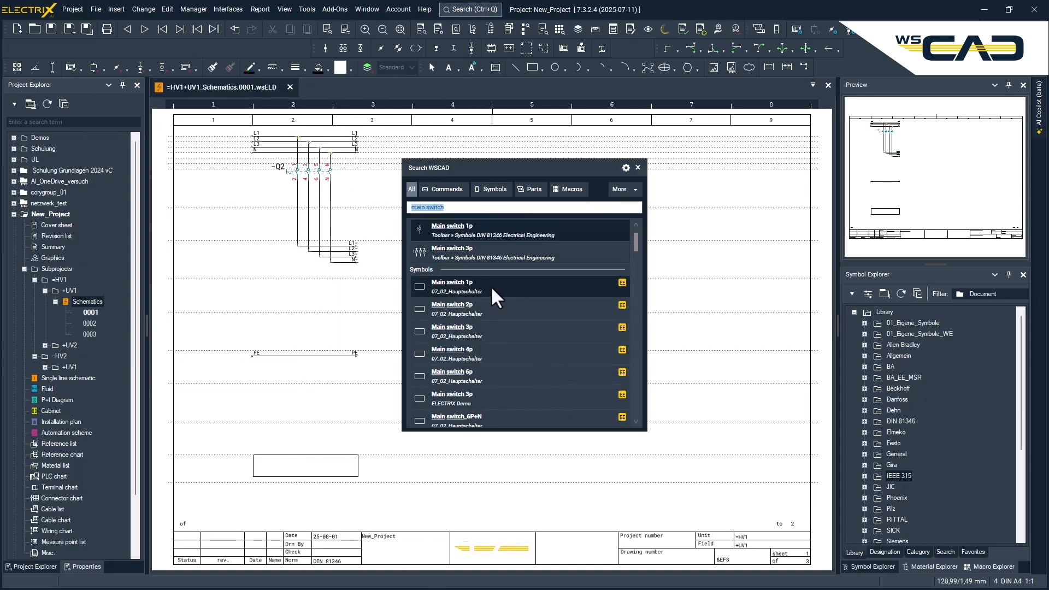
scroll(490, 280, "down", 2)
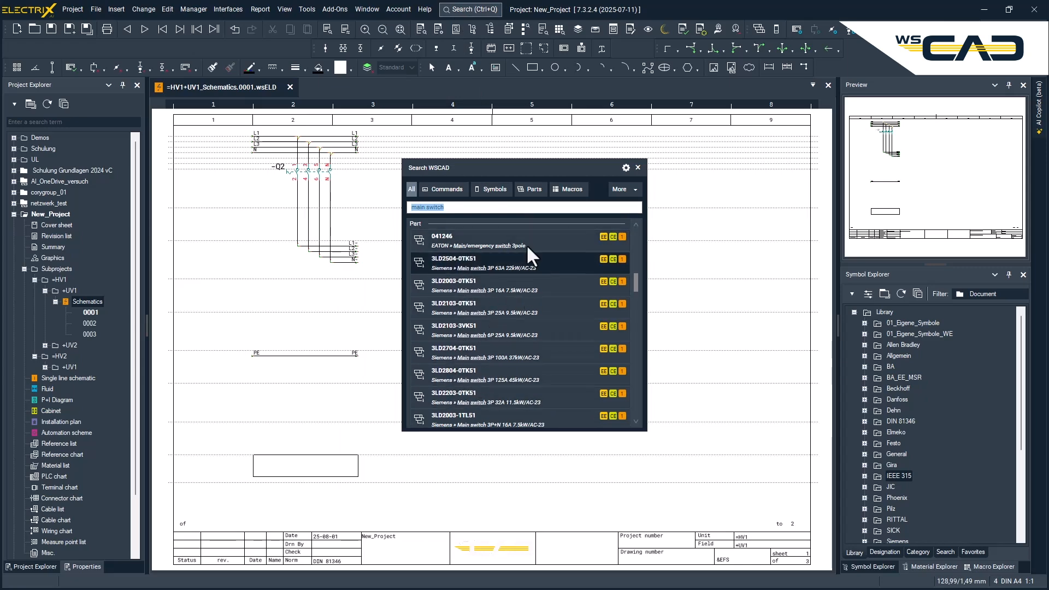
left_click(461, 355)
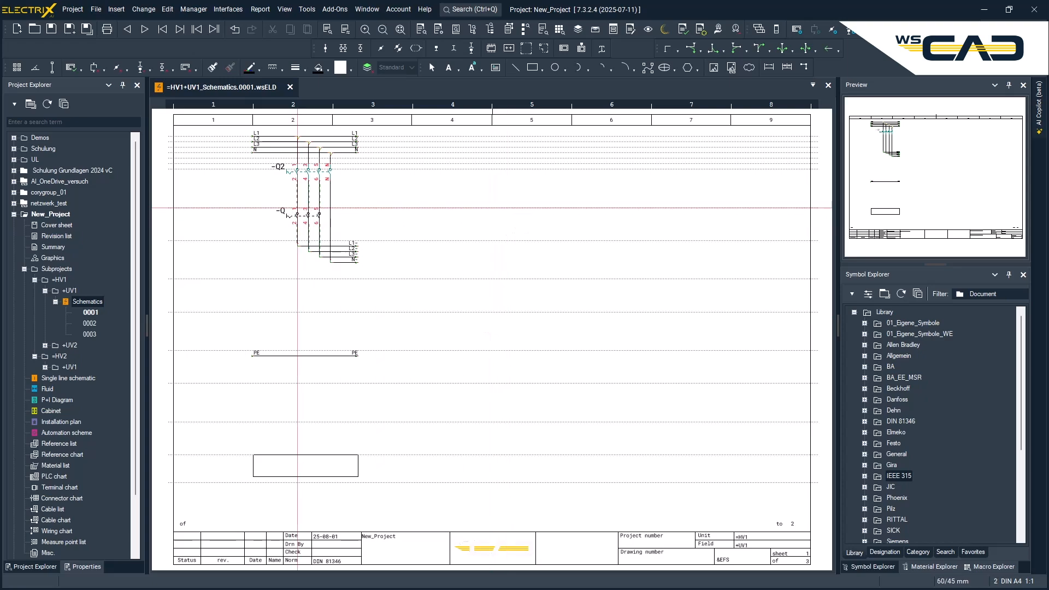
left_click(297, 207)
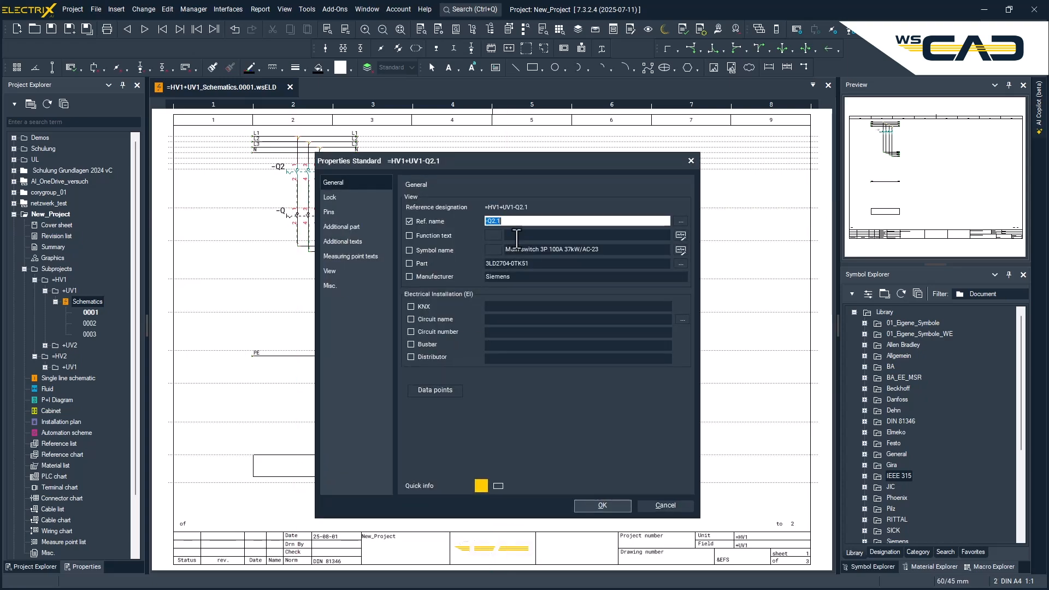
left_click(621, 506)
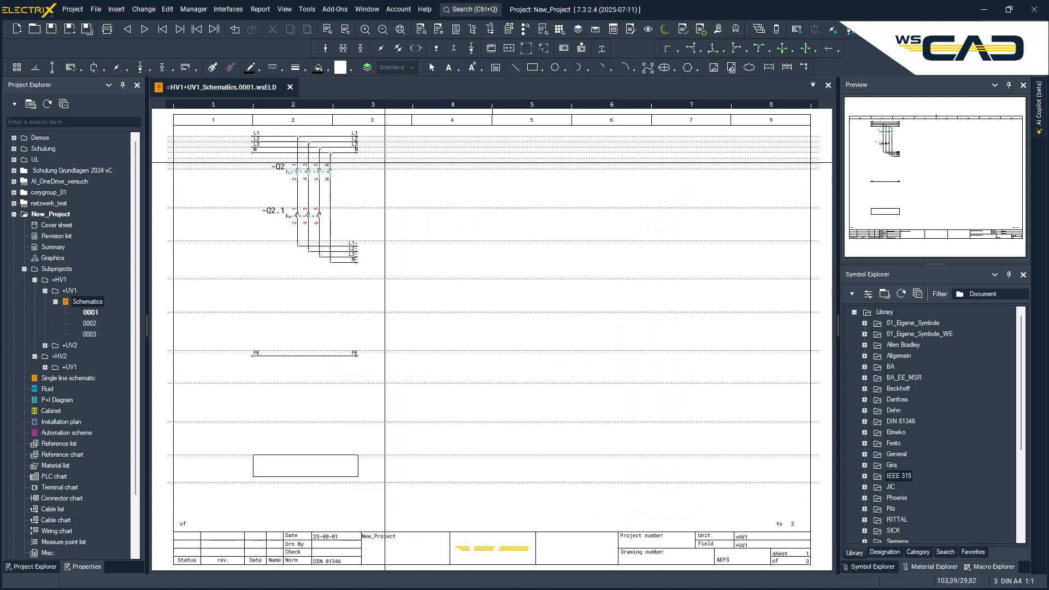
Open schematic page 0002 and place from-left interruption arrows in column 1 on the three uppermost paths, assigned to L1, L2 and L3.
left_click_drag(369, 239, 389, 366)
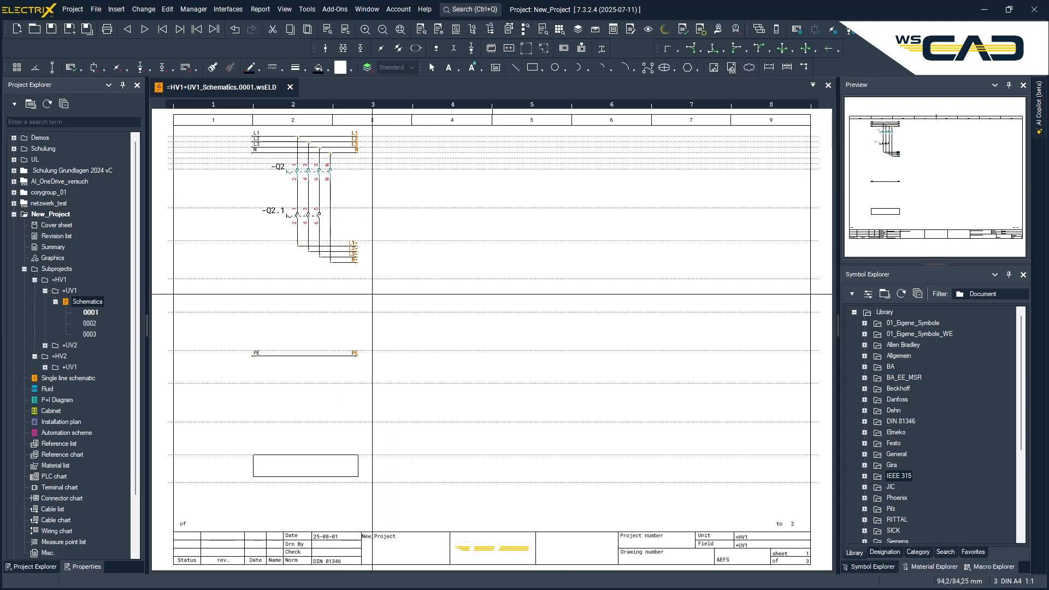
left_click(89, 323)
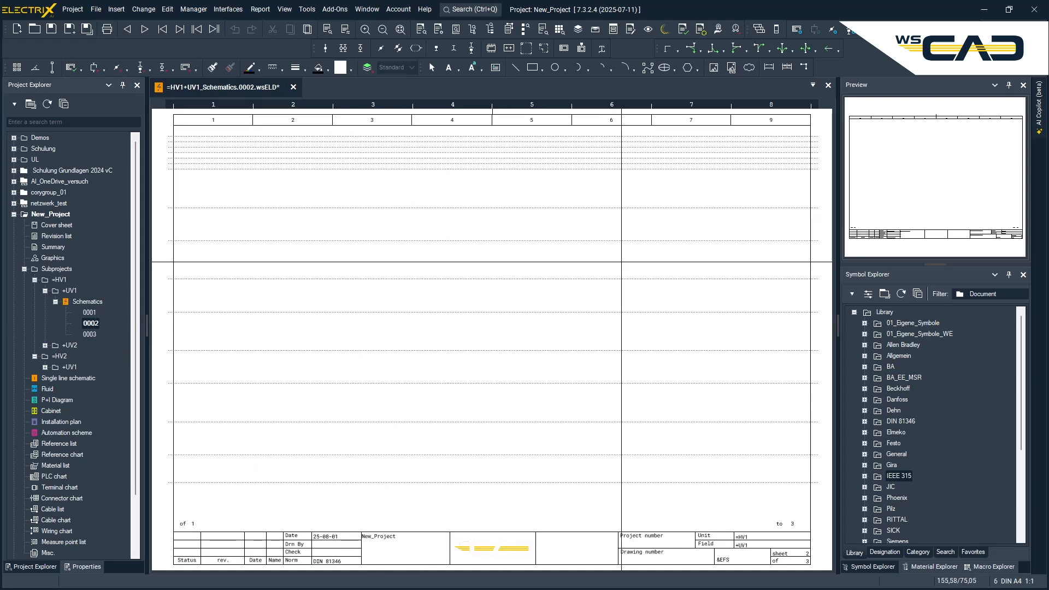
left_click(838, 50)
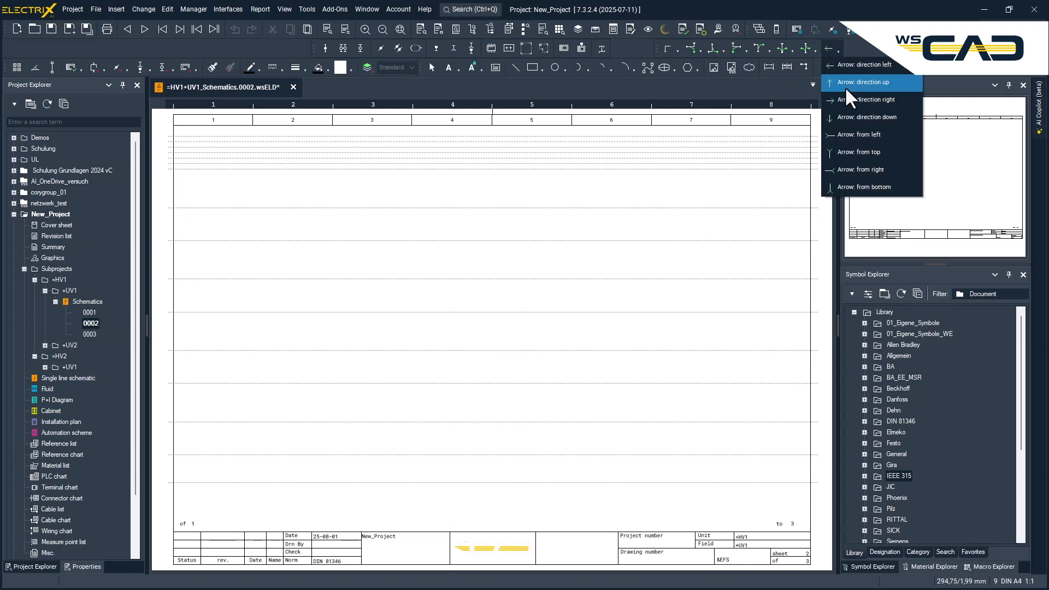
left_click(841, 135)
left_click(246, 151)
double_click(511, 310)
left_click(236, 141)
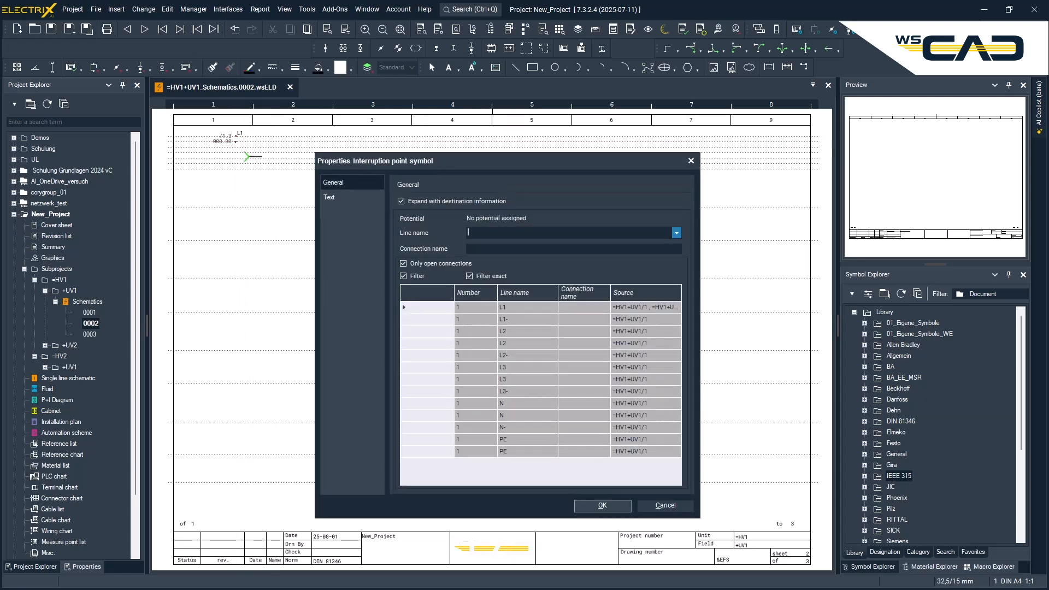
double_click(504, 331)
left_click(236, 146)
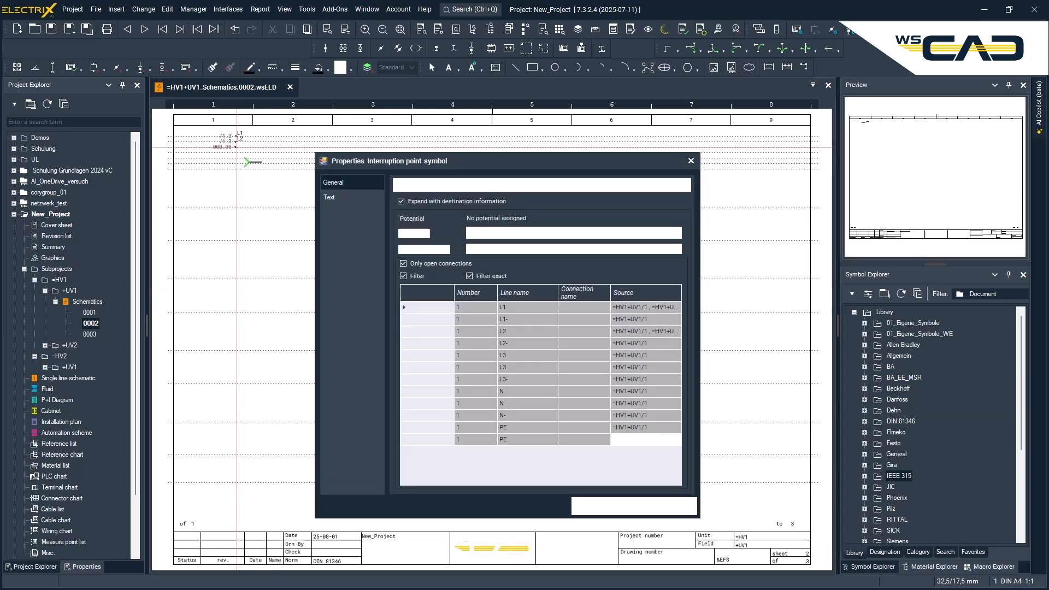
double_click(508, 365)
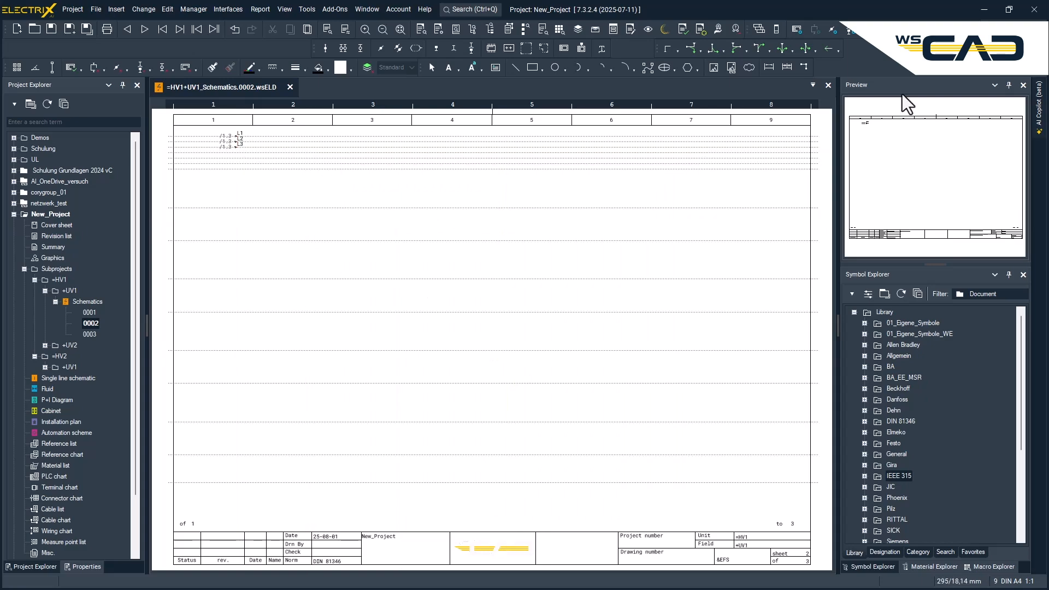
Place right-direction interruption arrows in column 8 on the L1, L2 and L3 paths to continue the three lines across the page.
left_click(837, 48)
left_click(847, 97)
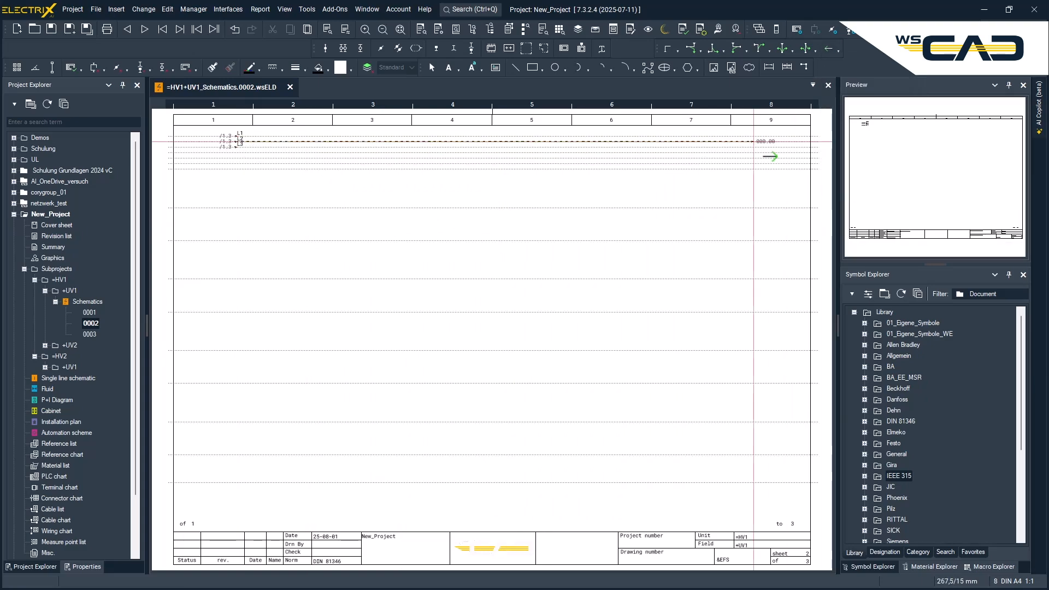
left_click(747, 135)
left_click(748, 141)
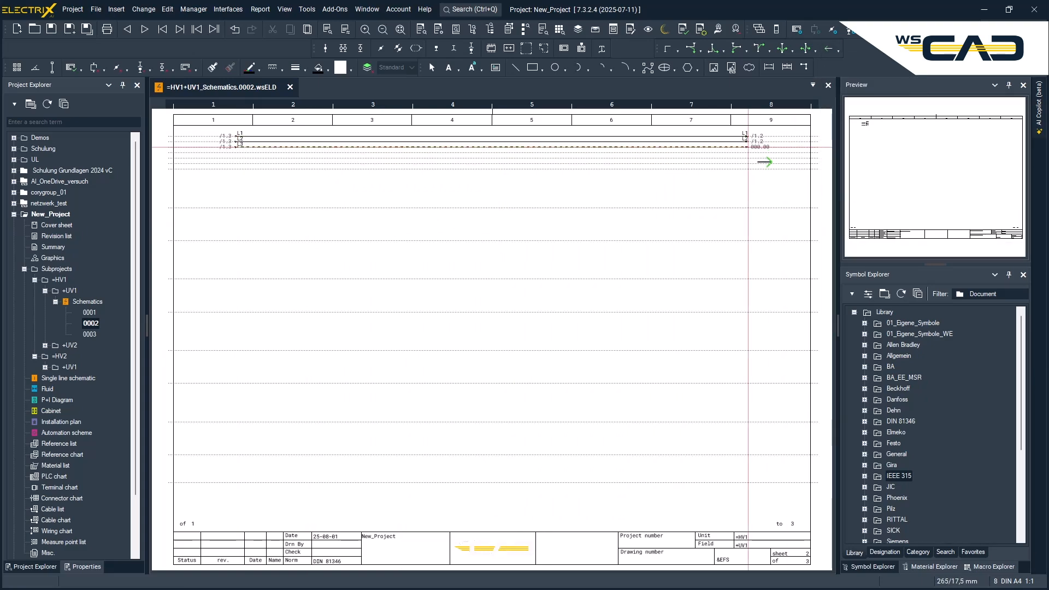
left_click(748, 146)
key("Escape")
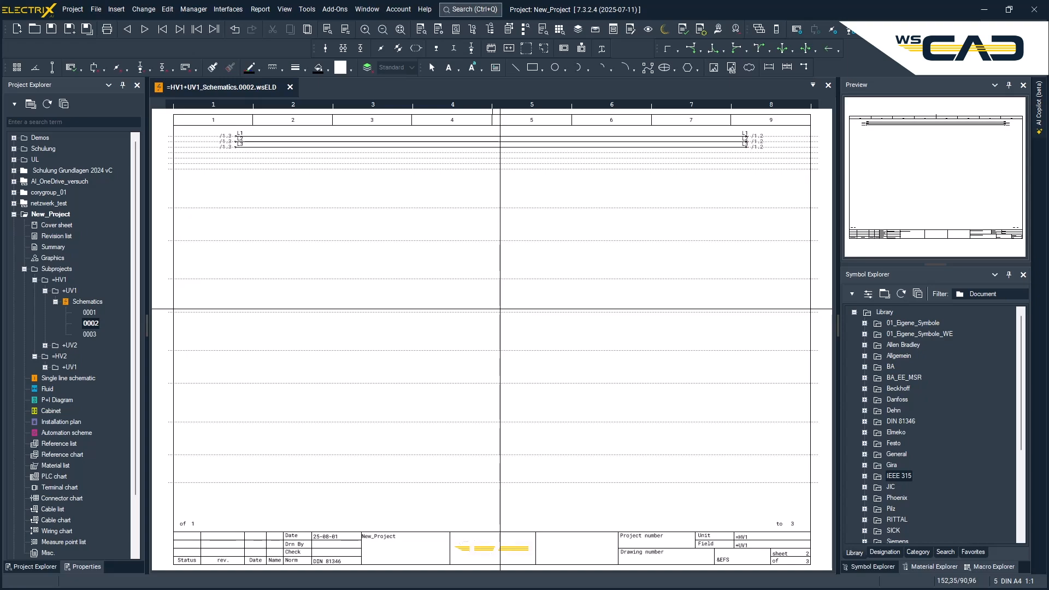
Insert the symbol Verbraucher 5polig einfach in column 2 in the lower part of the sheet, accepting the proposed reference name -E2.
left_click(471, 9)
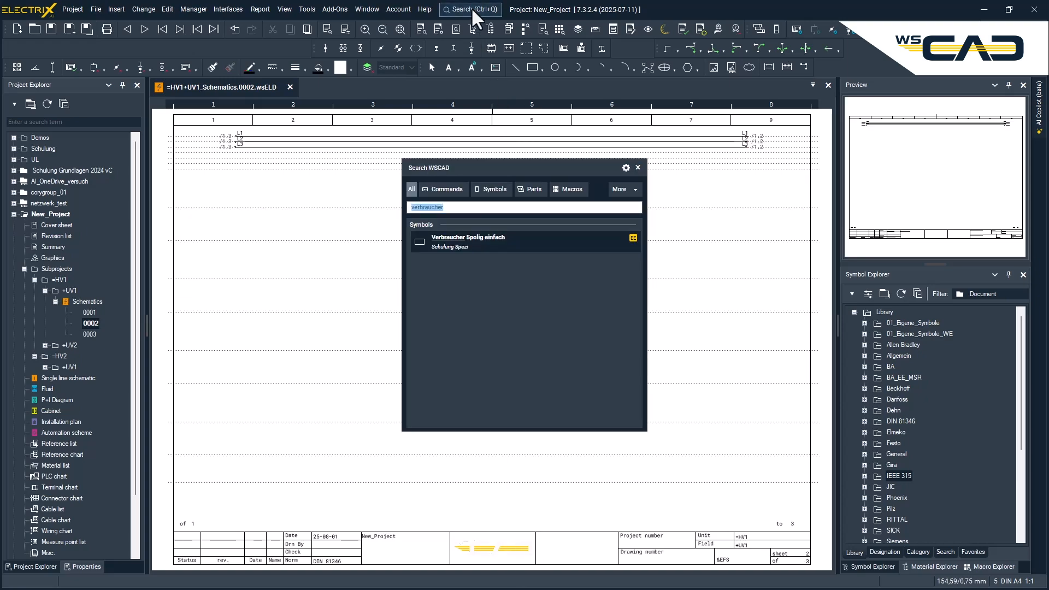
left_click(480, 244)
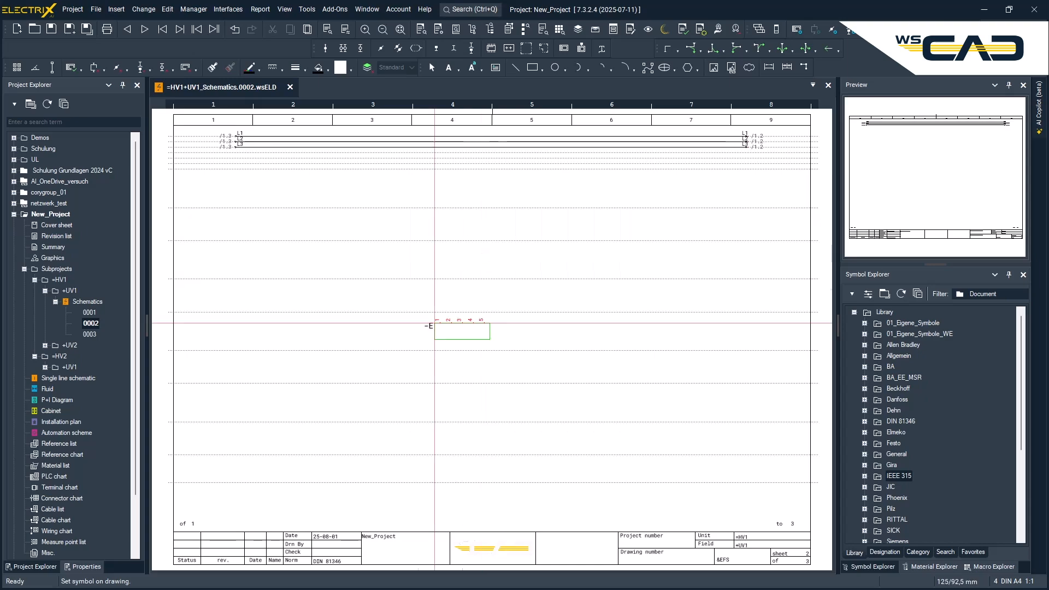
left_click(291, 421)
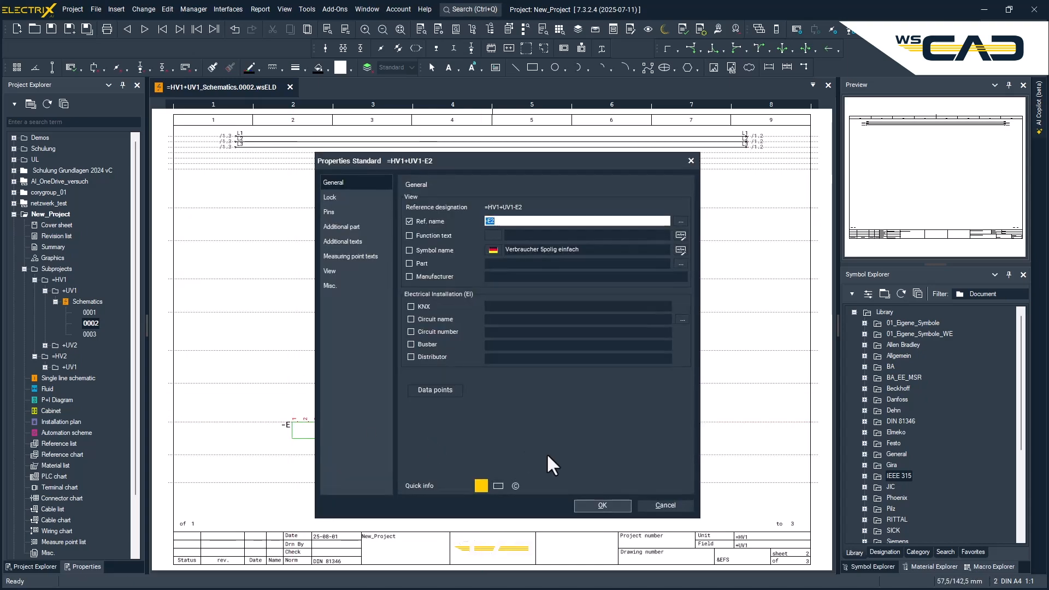
left_click(589, 506)
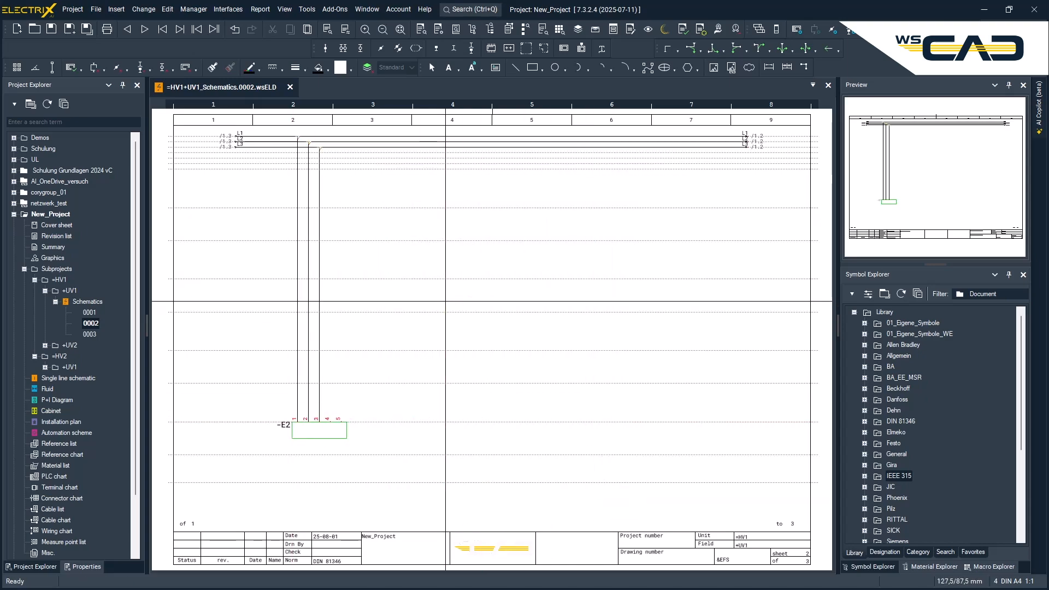
Search the symbols for "terminal" and place a Terminal (general) on the first line above -E2, with the reference name -X2.
left_click(470, 10)
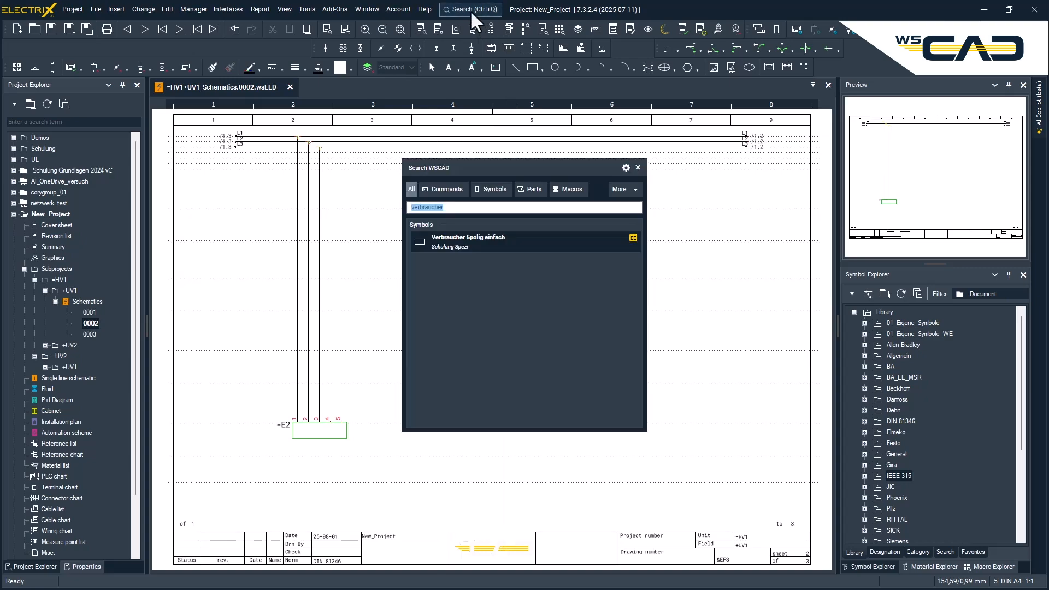
type("terminal")
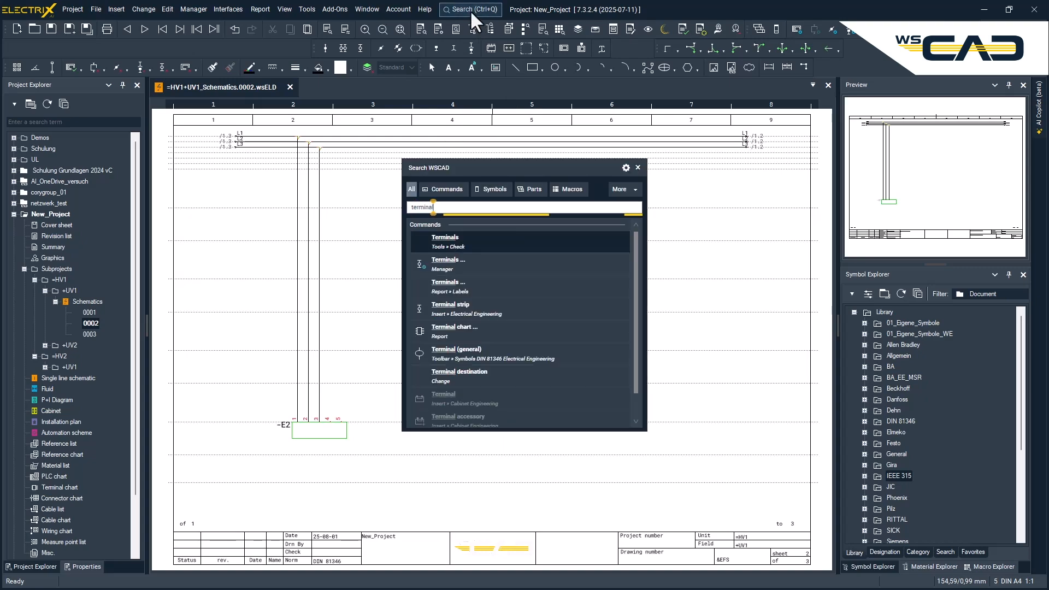
left_click(488, 190)
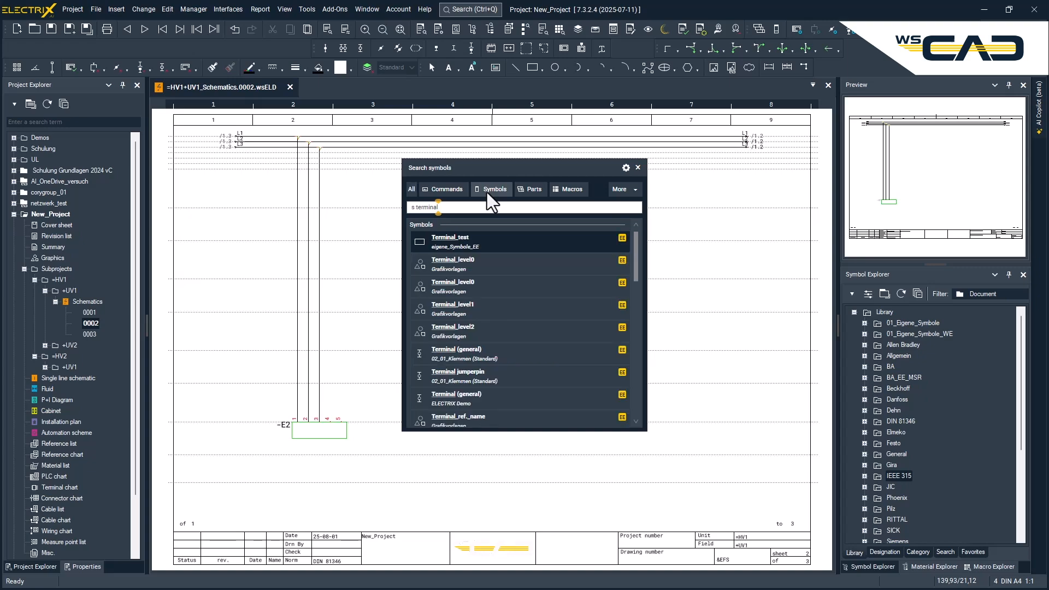
left_click(493, 352)
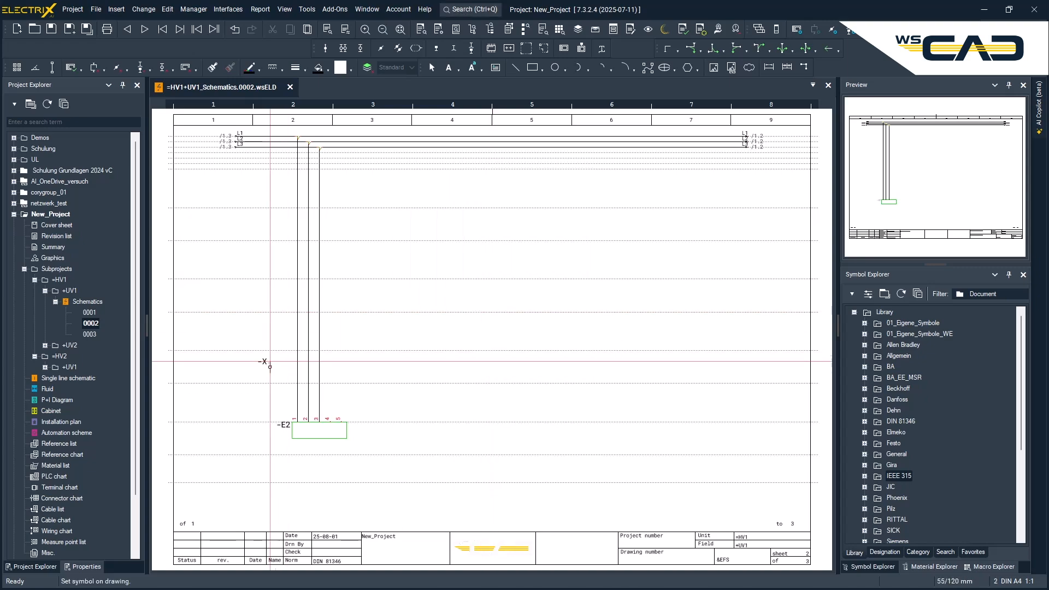
left_click(297, 350)
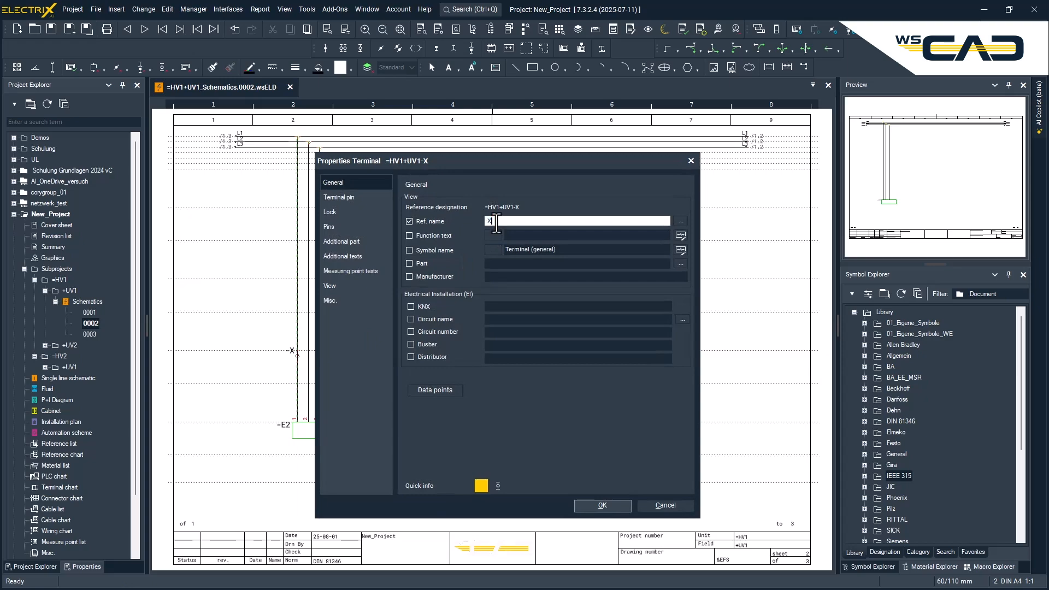
type("2")
key("Return")
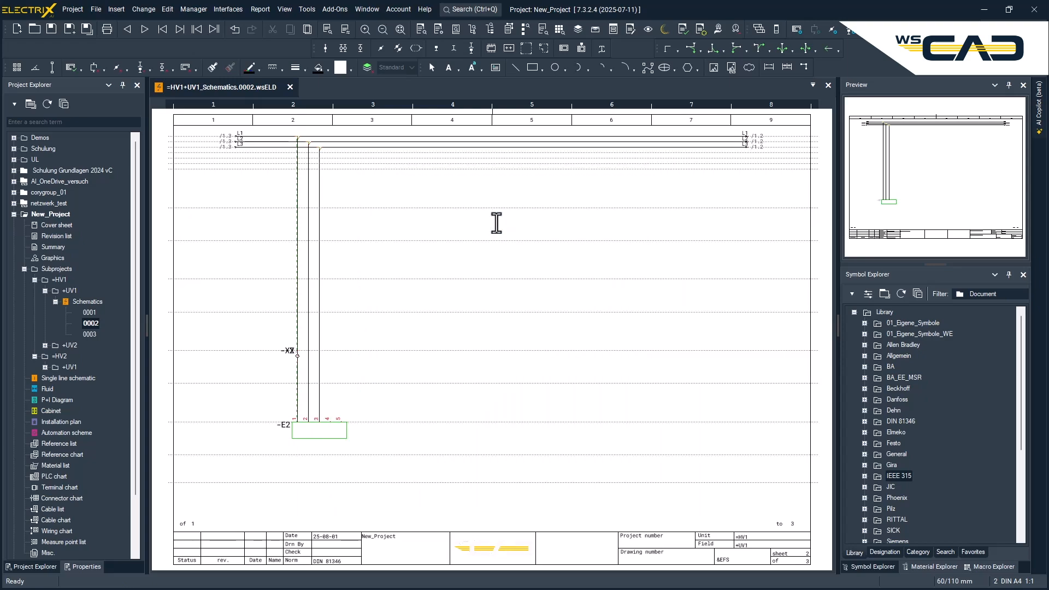
Add Terminal (general) symbols of strip -X2 to the second and third lines, level with the first terminal.
left_click(308, 350)
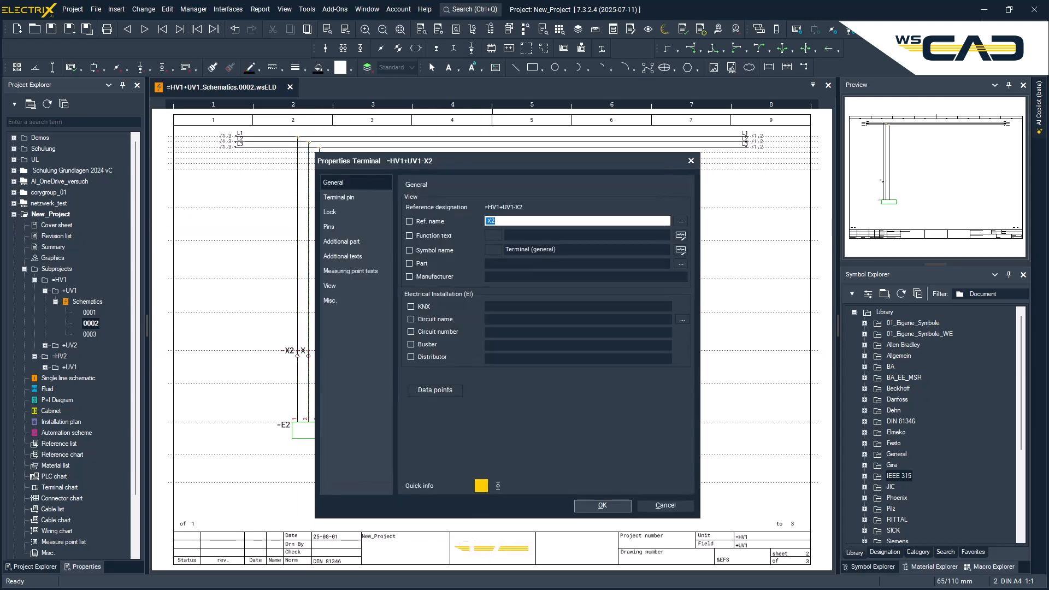
key("Return")
left_click(319, 350)
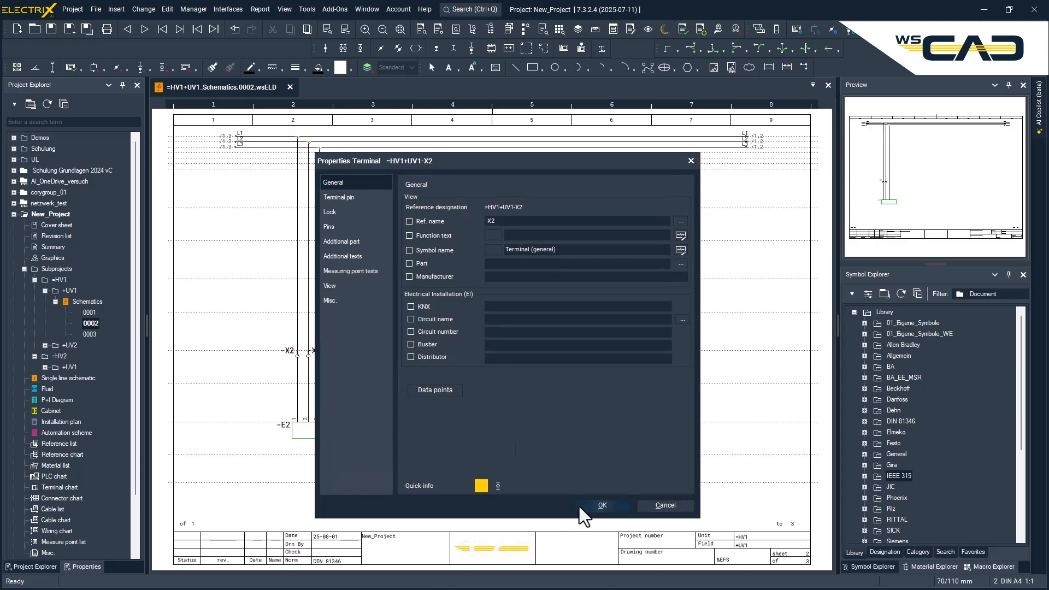
left_click(580, 506)
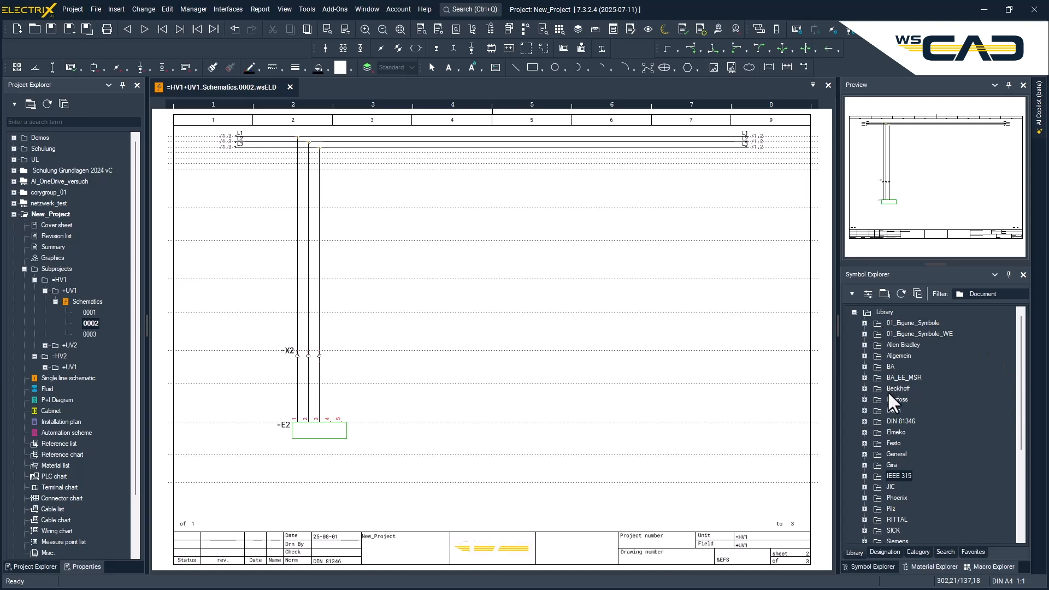
Browse the DIN 81346 symbol library and preview the Auxiliary switch (graphics) and Auxiliary switch 1BBM (withdrawable) symbols in 06_01_Power circuit breakers.
left_click(865, 421)
scroll(887, 484, "down", 2)
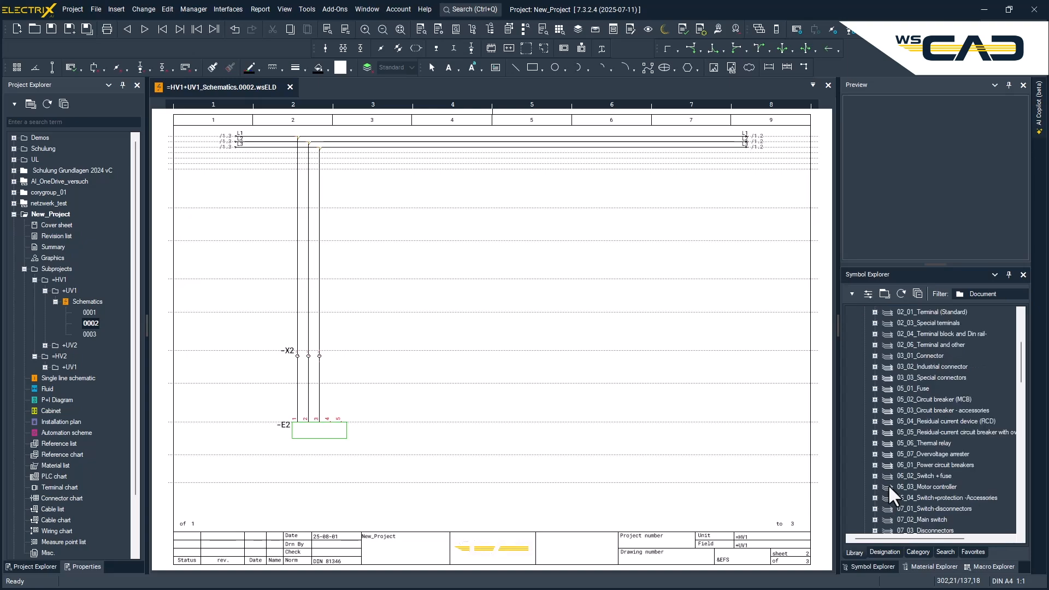
left_click(894, 432)
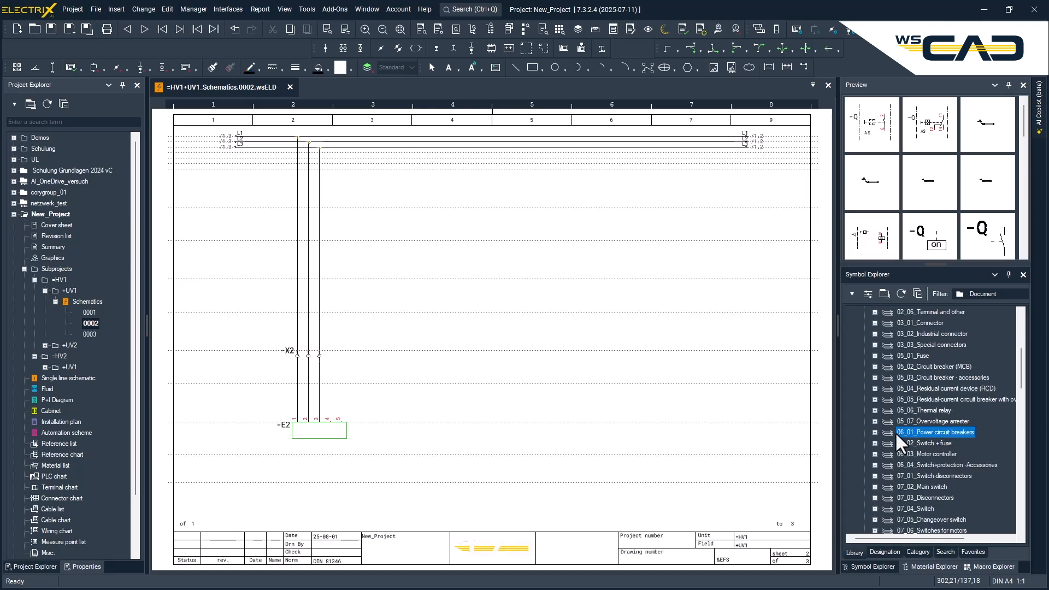
double_click(914, 430)
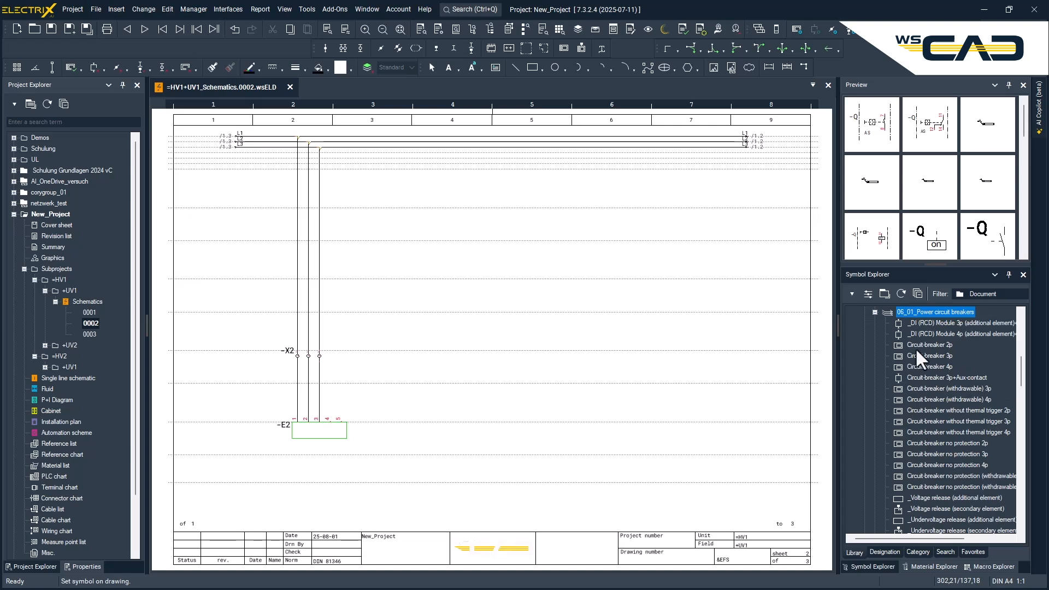
scroll(915, 479, "down", 5)
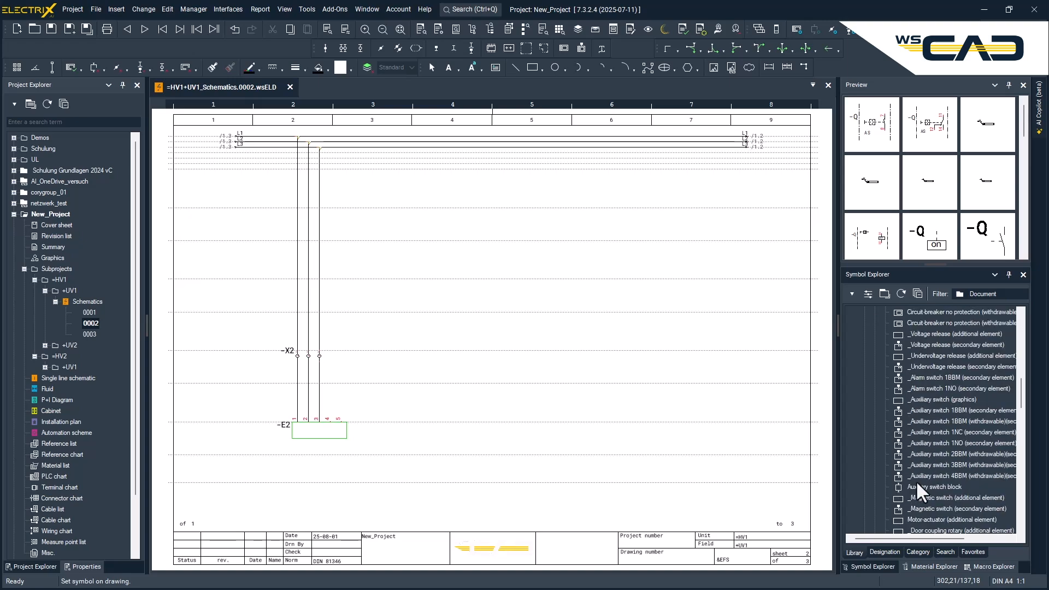
left_click(918, 399)
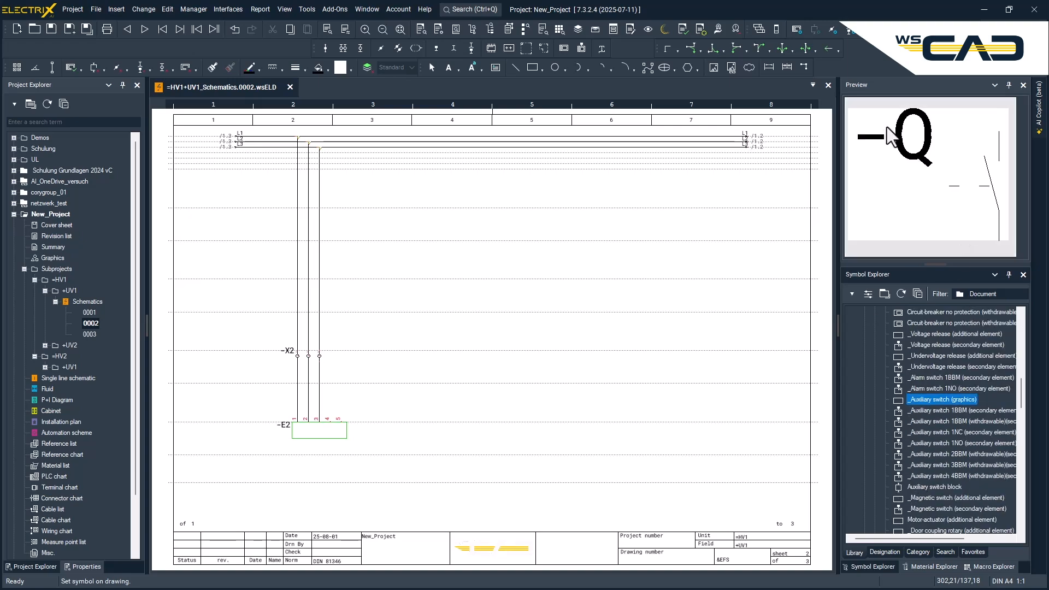
left_click(910, 421)
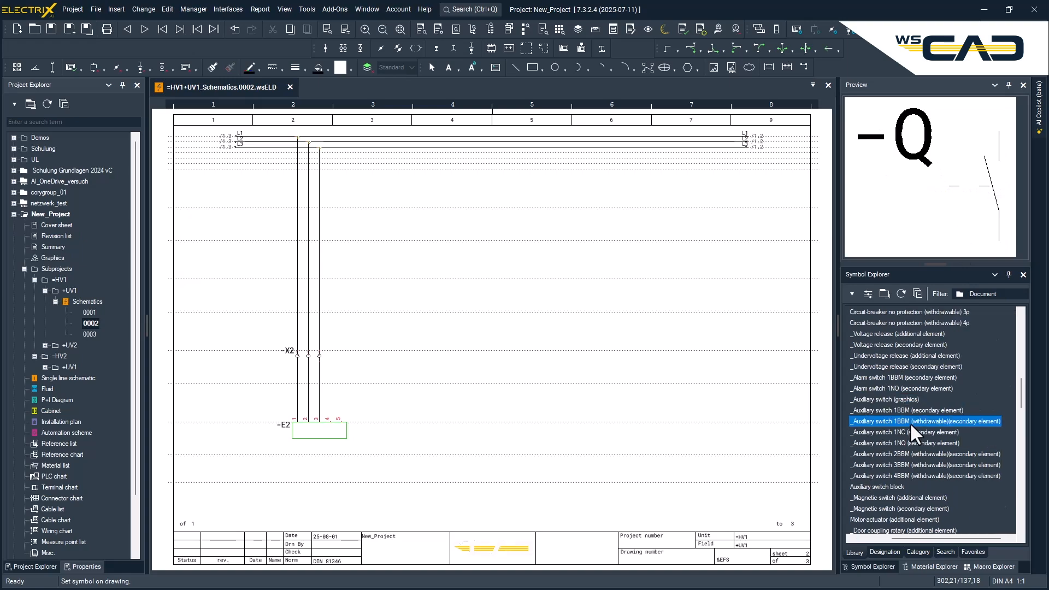
Place the symbol Button_1BBM from 07_09_Push button on the first vertical line above -X2, accepting the proposed reference name -S2.
scroll(907, 417, "down", 5)
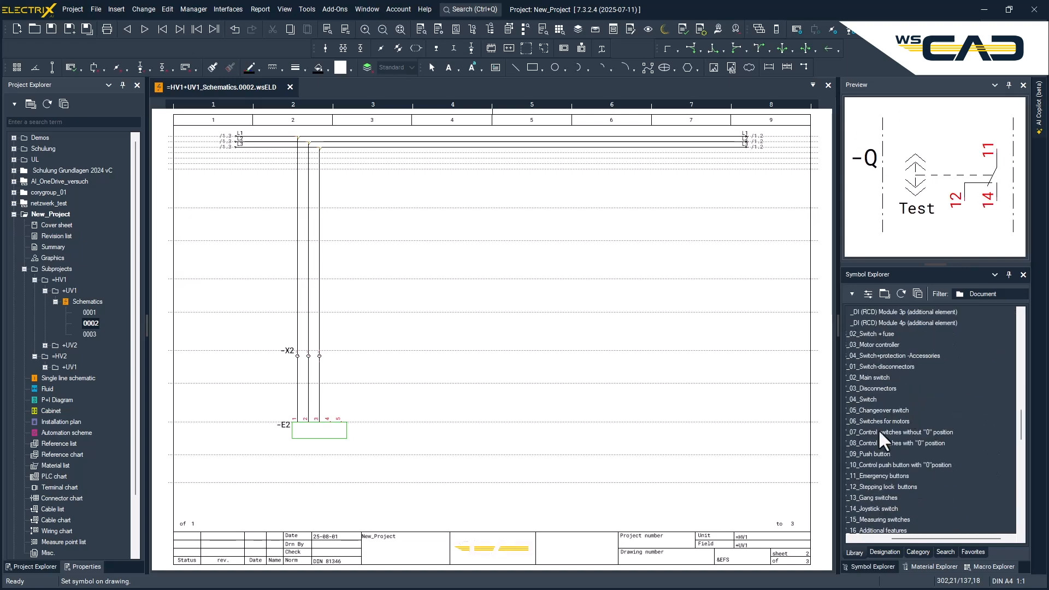
double_click(856, 453)
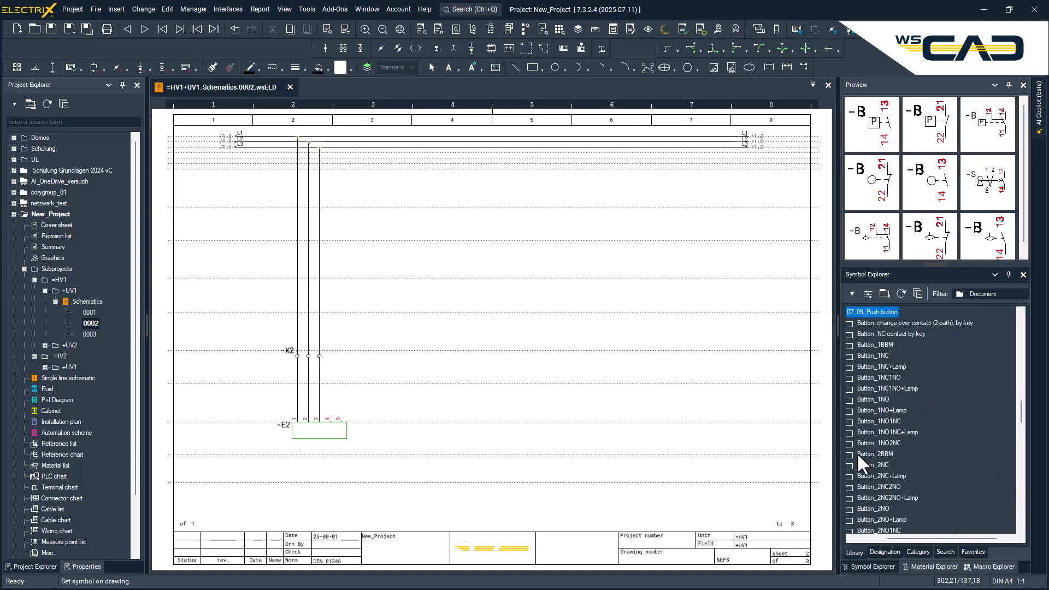
left_click_drag(840, 487, 778, 486)
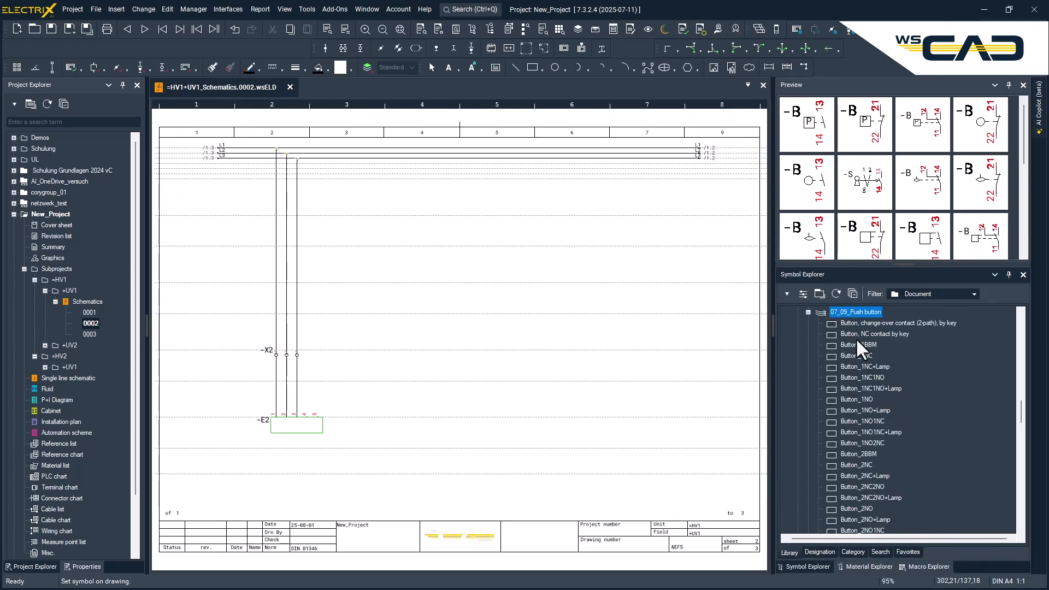
left_click(853, 345)
double_click(854, 346)
left_click(276, 251)
left_click(615, 509)
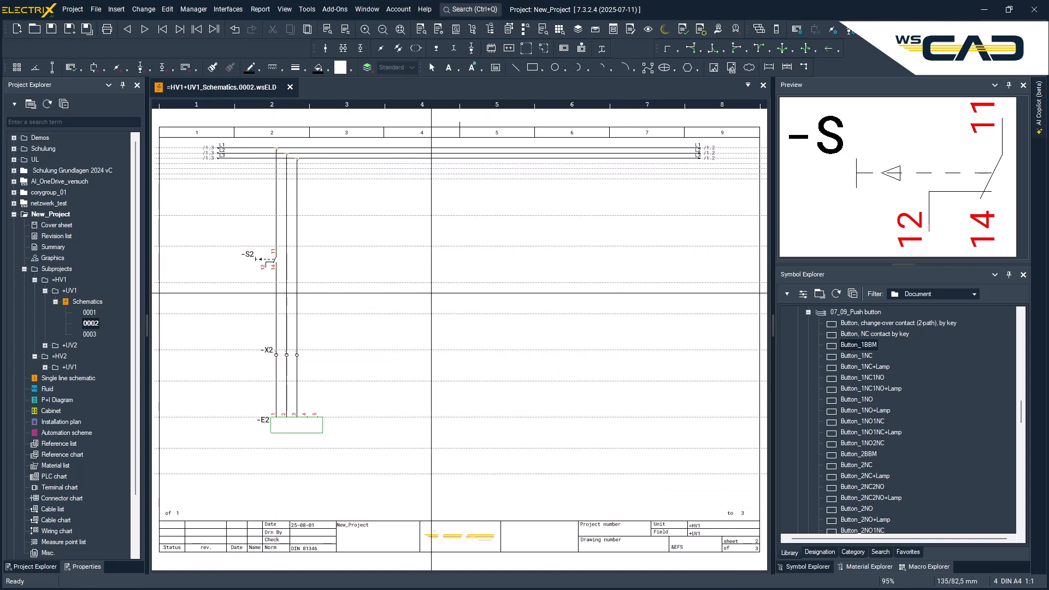